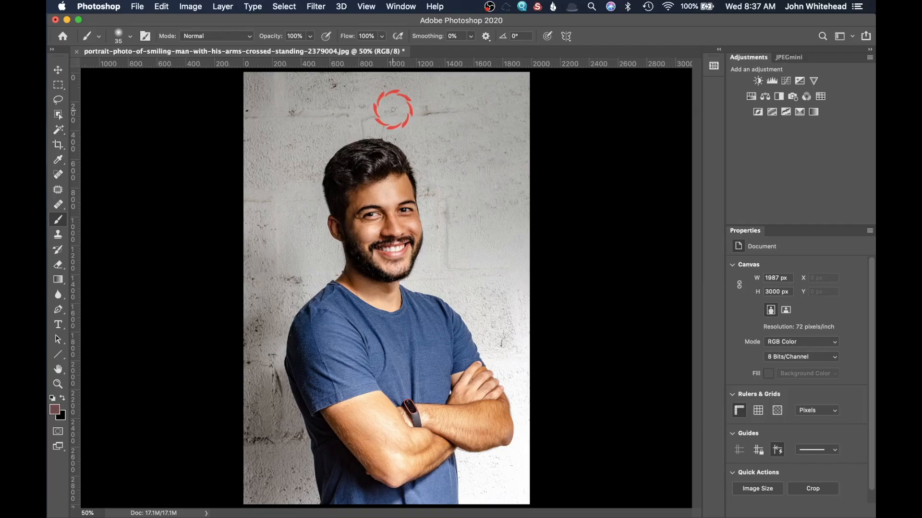
# Open the portrait in the Camera Raw Filter from the Filter menu
pyautogui.click(315, 6)
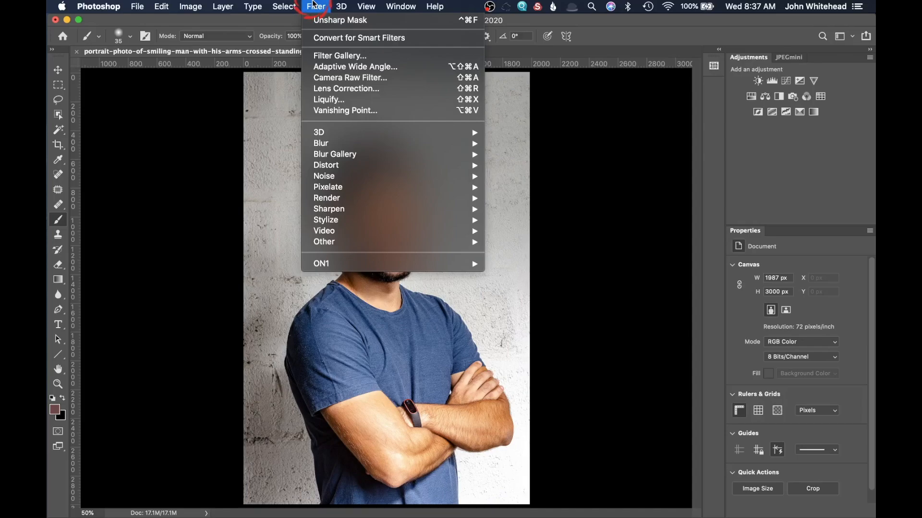
pyautogui.click(365, 80)
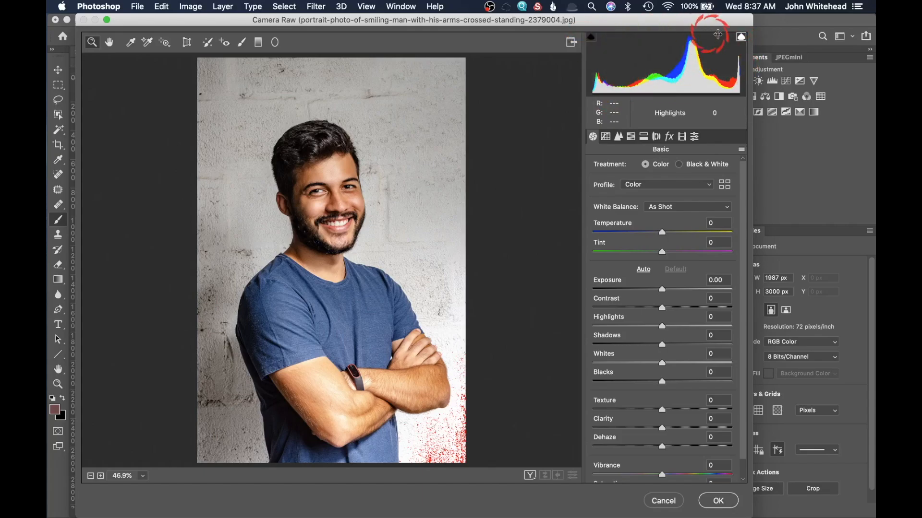
pyautogui.click(739, 35)
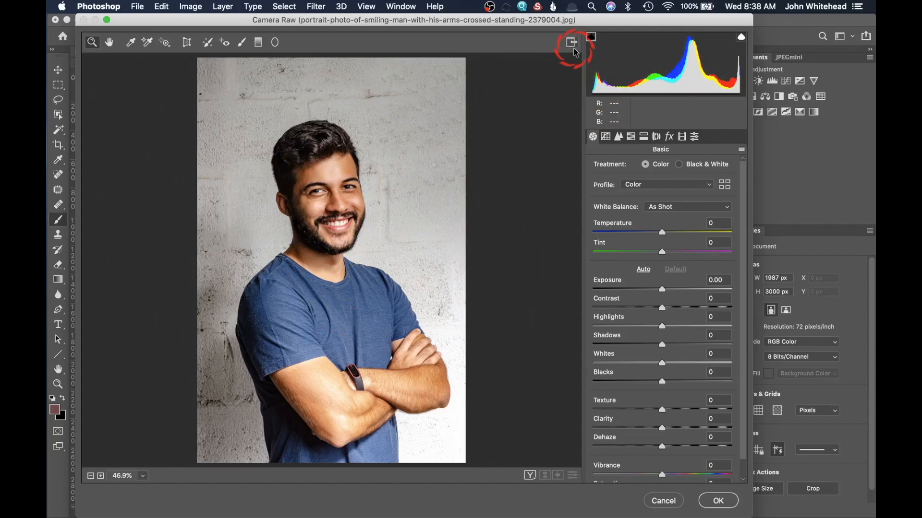
pyautogui.click(740, 37)
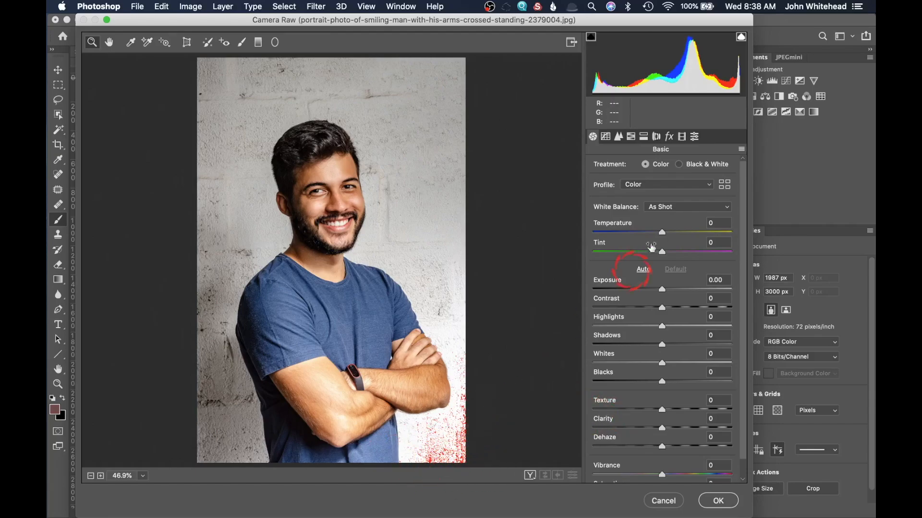
pyautogui.click(739, 37)
pyautogui.click(739, 37)
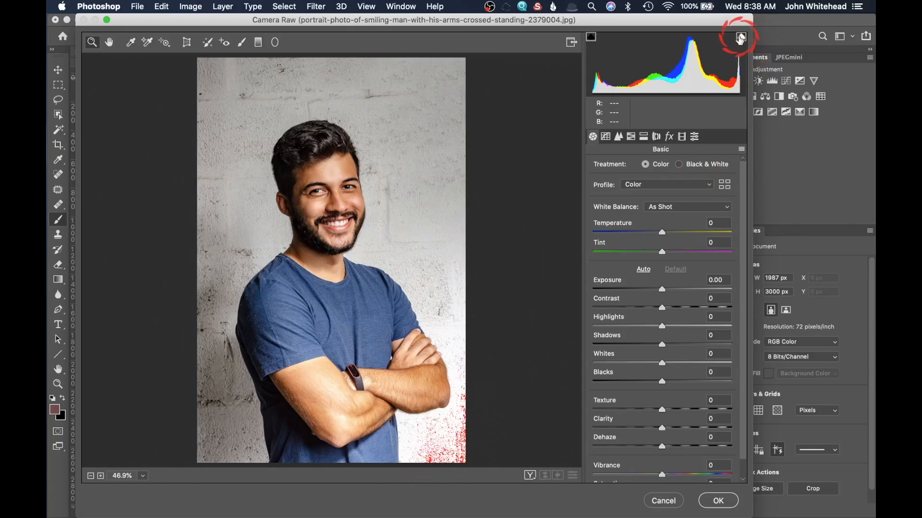
pyautogui.click(740, 37)
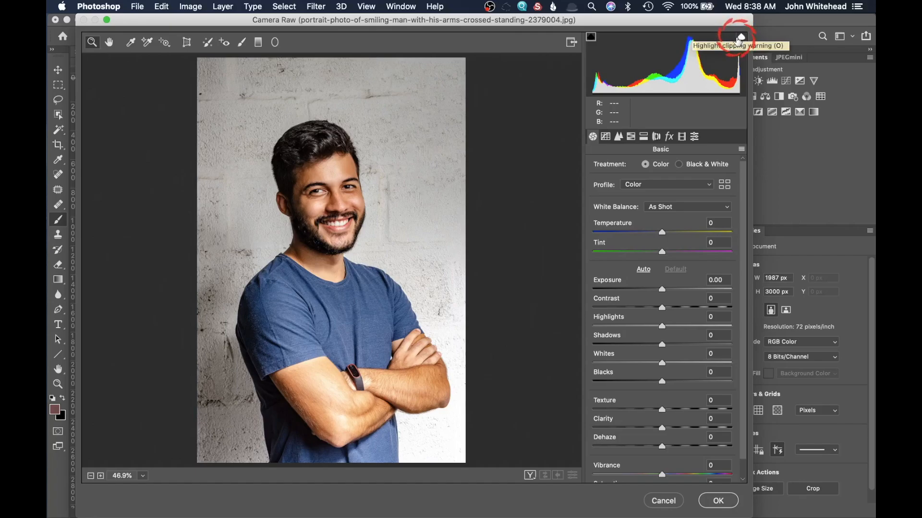
pyautogui.click(739, 38)
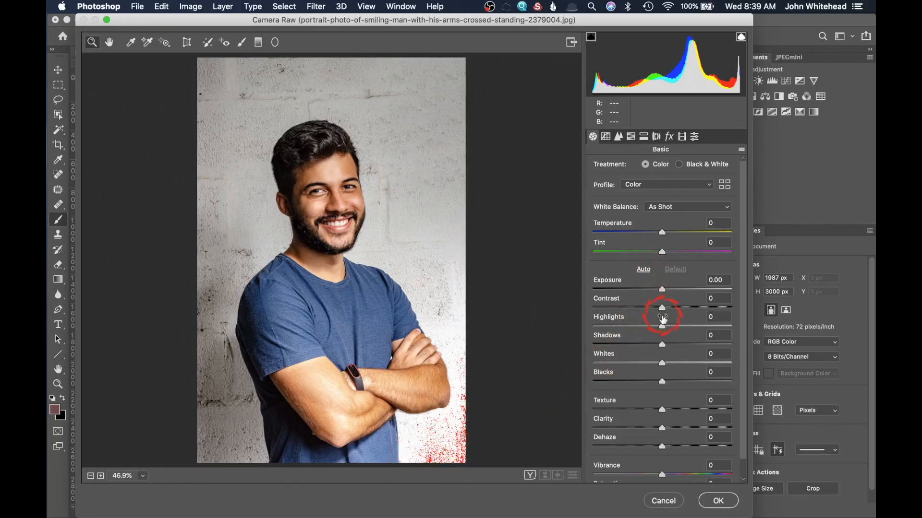
# Lower Highlights to -13 and Blacks to -16 in the Camera Raw Basic panel
pyautogui.moveTo(663, 327); pyautogui.dragTo(650, 326)
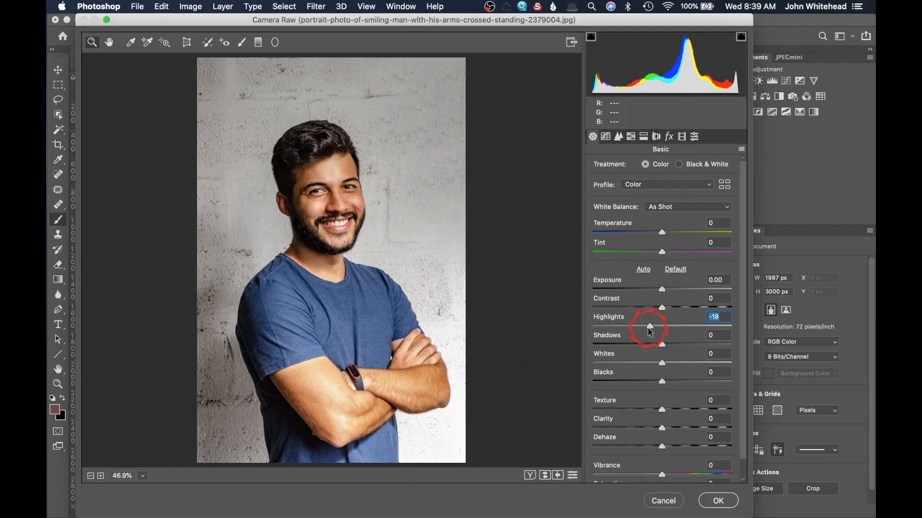
pyautogui.moveTo(651, 327)
pyautogui.mouseDown()
pyautogui.moveTo(670, 326)
pyautogui.moveTo(653, 328)
pyautogui.mouseUp()
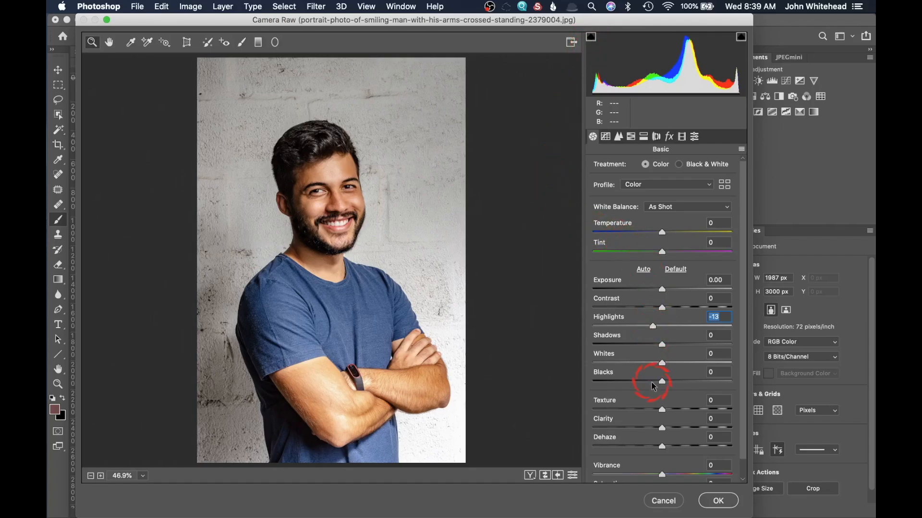
pyautogui.moveTo(660, 384); pyautogui.dragTo(651, 381)
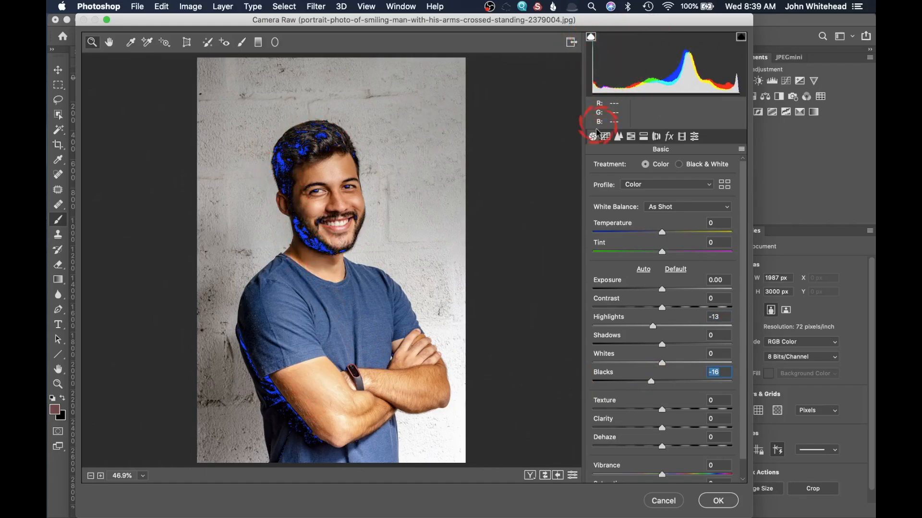
# Check shadow clipping, set Shadows to +3 and Blacks to +7, and apply the Camera Raw edits
pyautogui.click(590, 37)
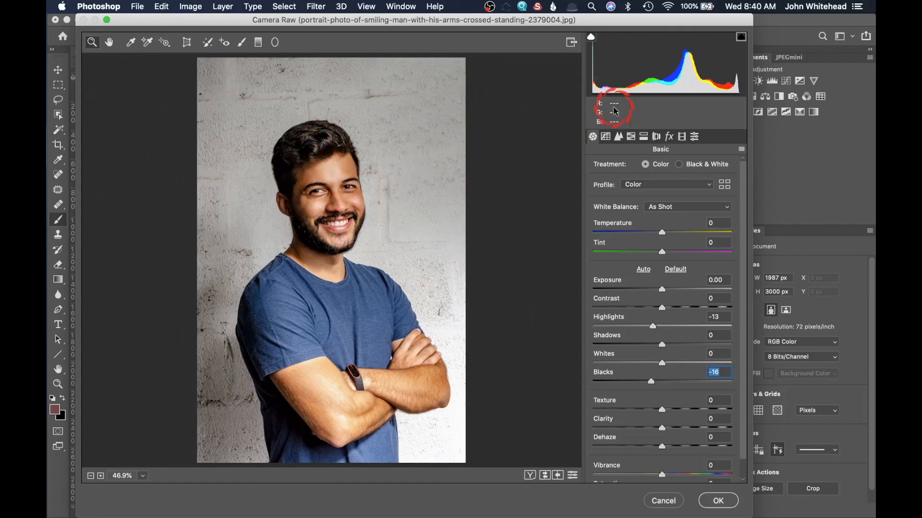
pyautogui.click(591, 37)
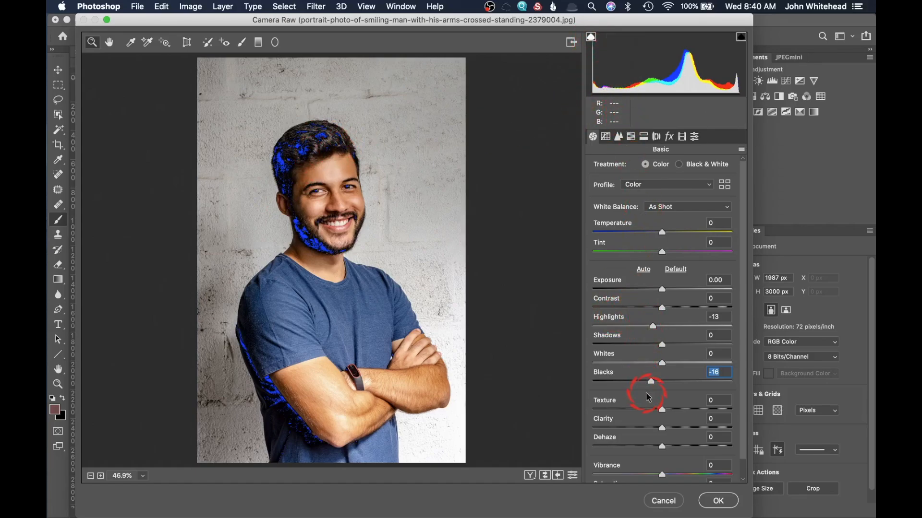
pyautogui.moveTo(652, 381)
pyautogui.mouseDown()
pyautogui.moveTo(664, 384)
pyautogui.moveTo(657, 382)
pyautogui.mouseUp()
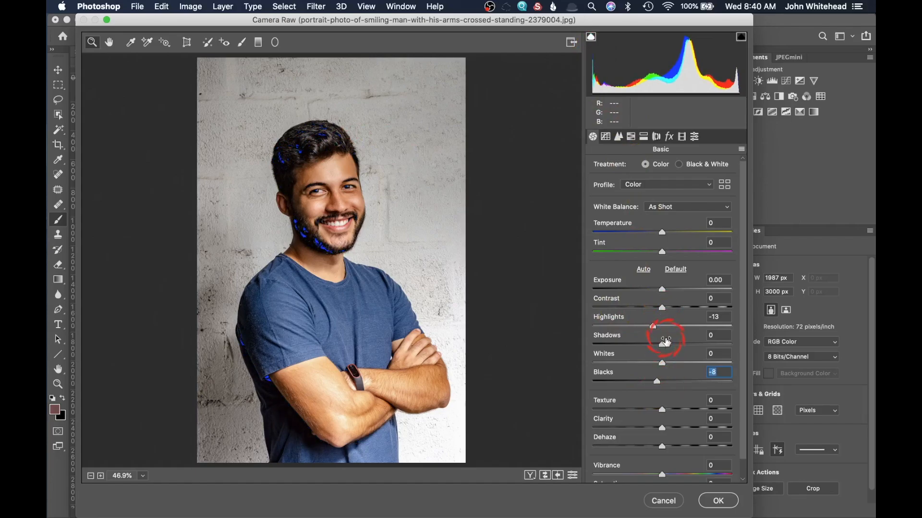
pyautogui.moveTo(669, 346)
pyautogui.mouseDown()
pyautogui.moveTo(689, 343)
pyautogui.moveTo(664, 347)
pyautogui.mouseUp()
pyautogui.moveTo(654, 379); pyautogui.dragTo(666, 380)
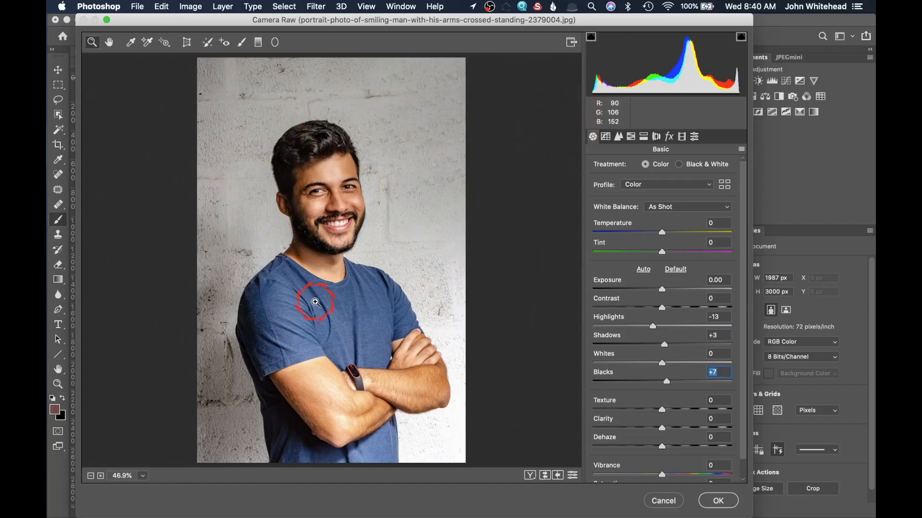
pyautogui.press('Return')
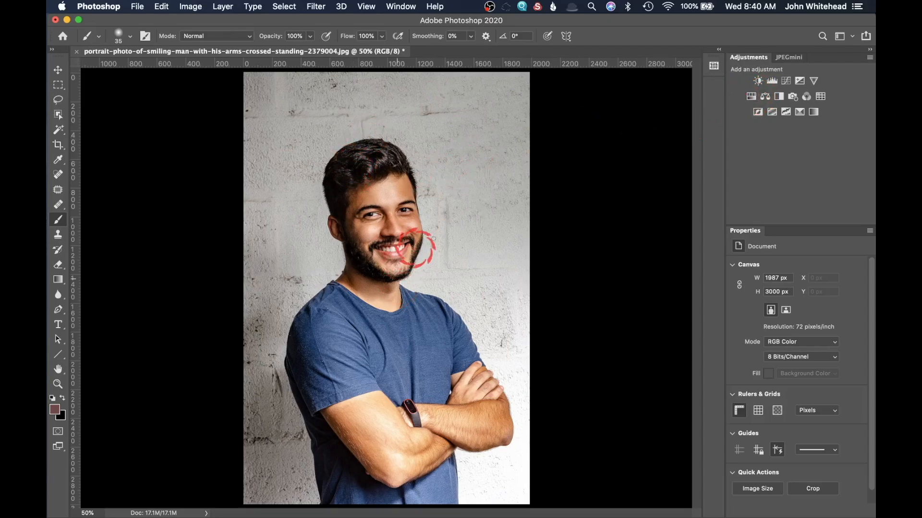
# Add a Curves adjustment with a point at Input 72, Output 86, and dock the Layers panel
pyautogui.click(787, 81)
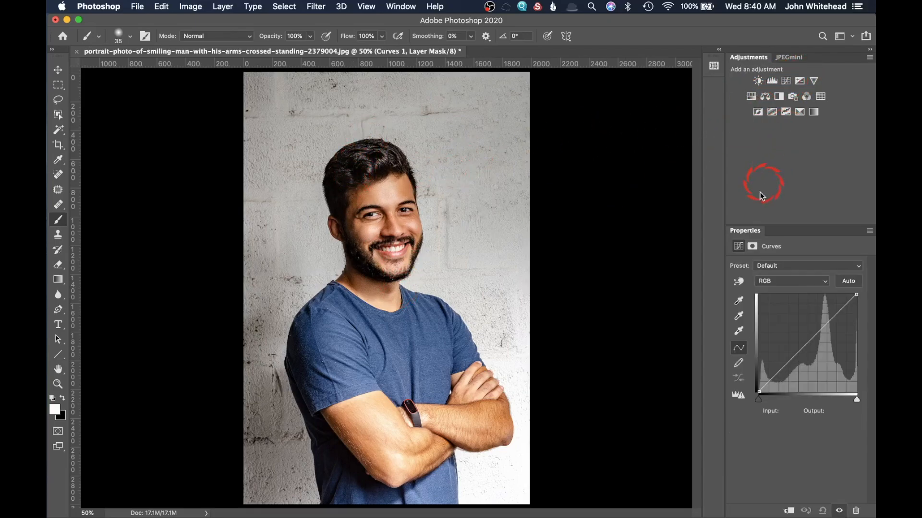
pyautogui.moveTo(759, 391); pyautogui.dragTo(785, 359)
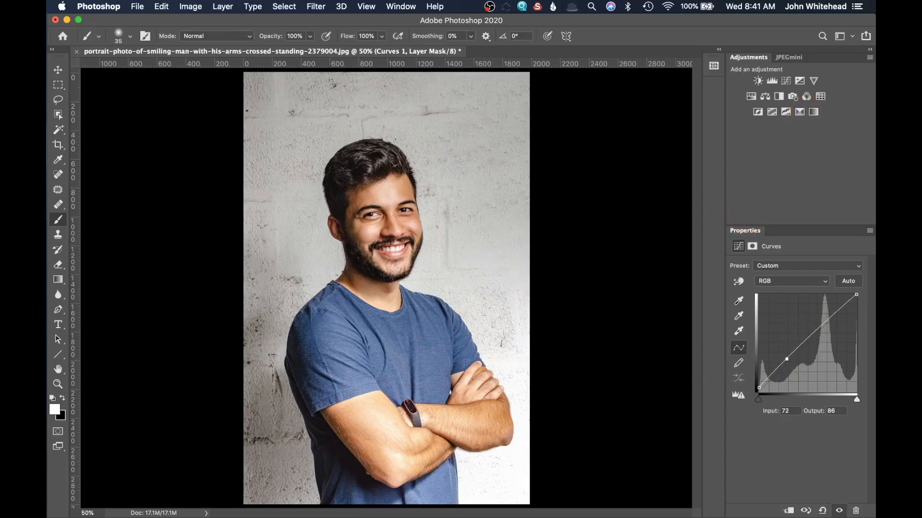
pyautogui.moveTo(874, 192); pyautogui.dragTo(709, 82)
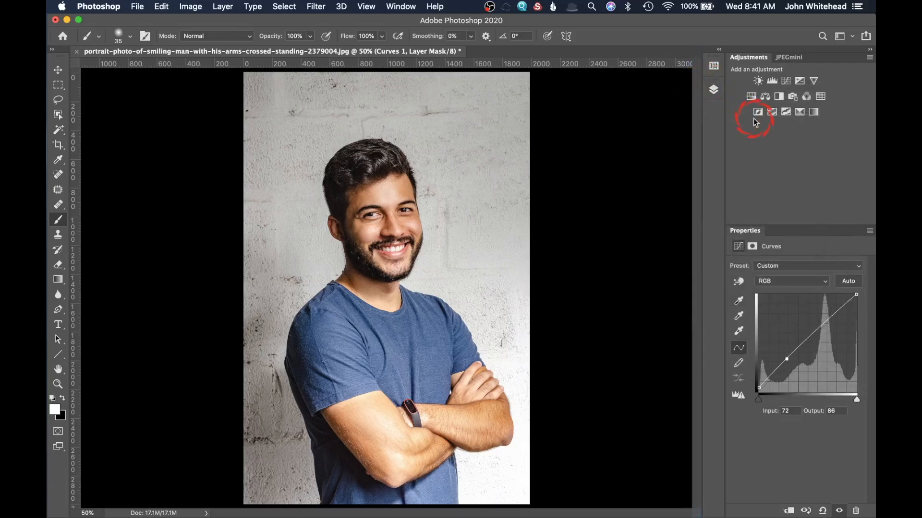
pyautogui.click(713, 92)
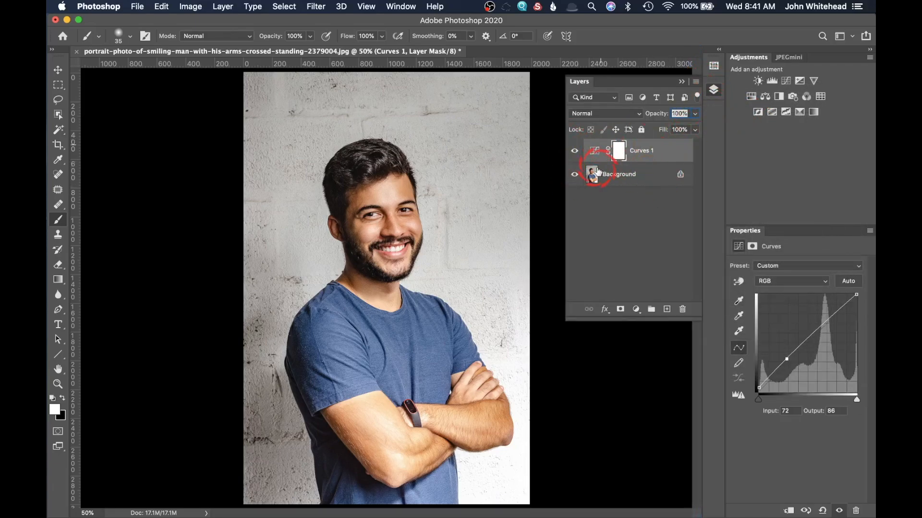
# Compare the Vignette layer on and off, then set its opacity to 39%
pyautogui.click(230, 6)
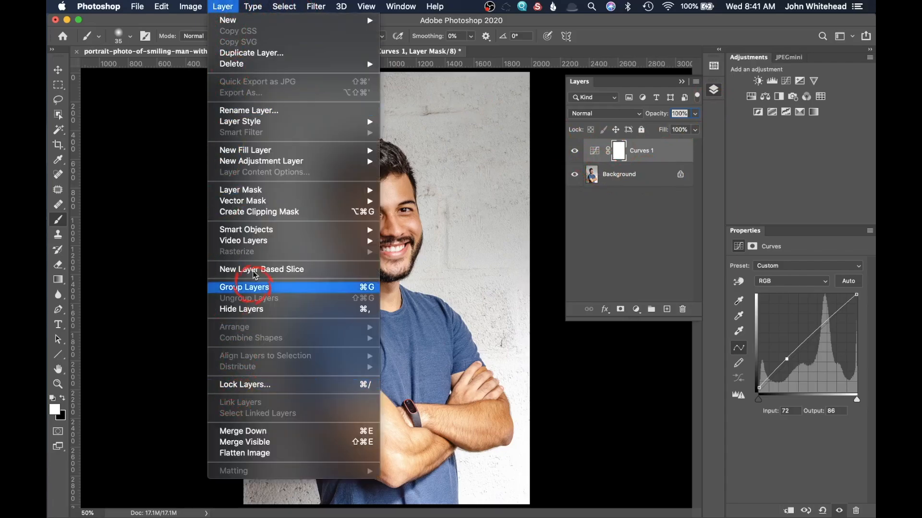
pyautogui.click(593, 152)
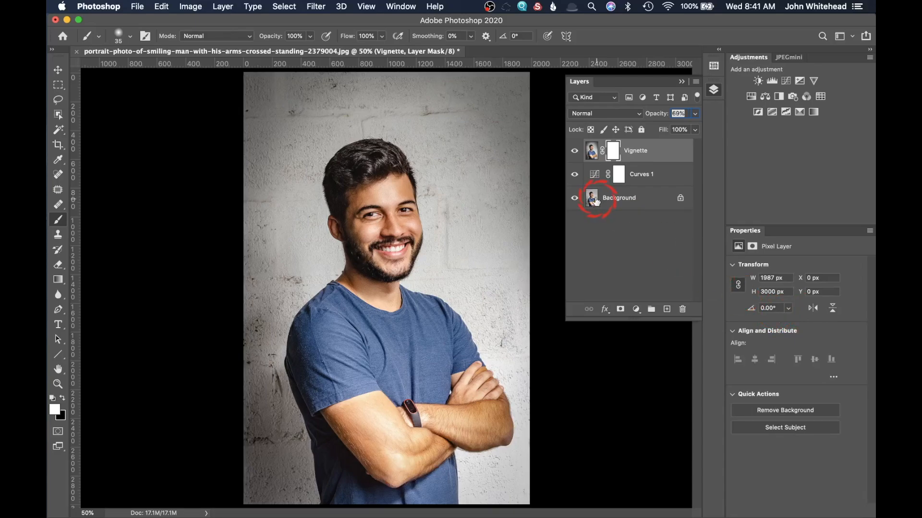
pyautogui.click(574, 150)
pyautogui.click(574, 151)
pyautogui.moveTo(652, 114); pyautogui.dragTo(714, 107)
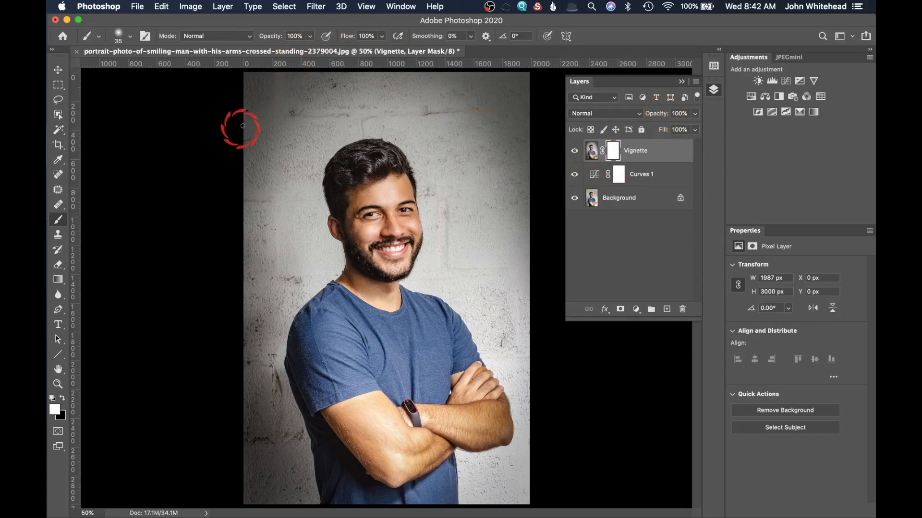
pyautogui.moveTo(629, 113)
pyautogui.mouseDown()
pyautogui.moveTo(610, 115)
pyautogui.moveTo(621, 115)
pyautogui.mouseUp()
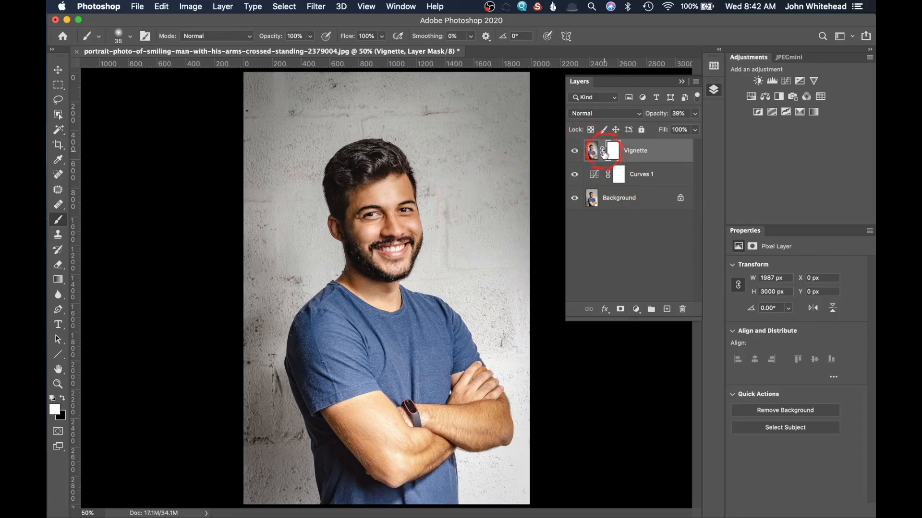
# Delete the Vignette layer, then try a stamp-visible merge and undo it
pyautogui.moveTo(591, 152); pyautogui.dragTo(681, 306)
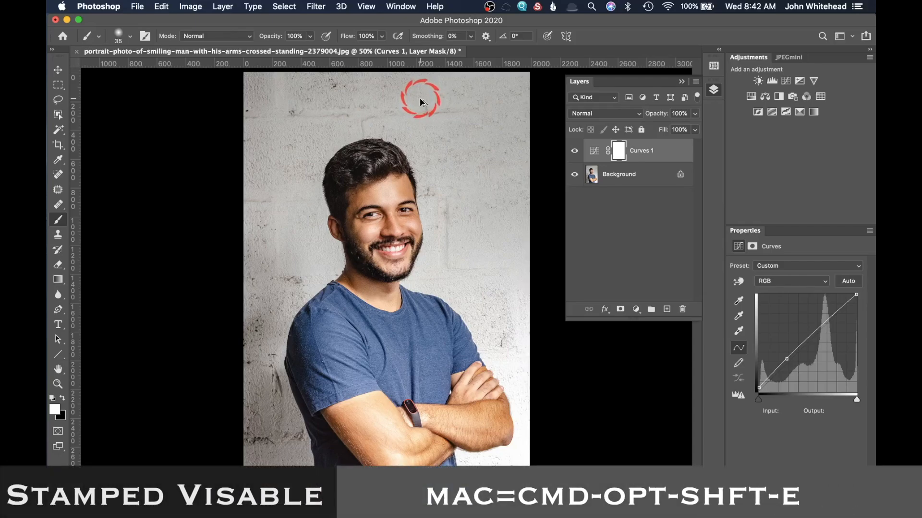
pyautogui.press('super+alt+shift+e')
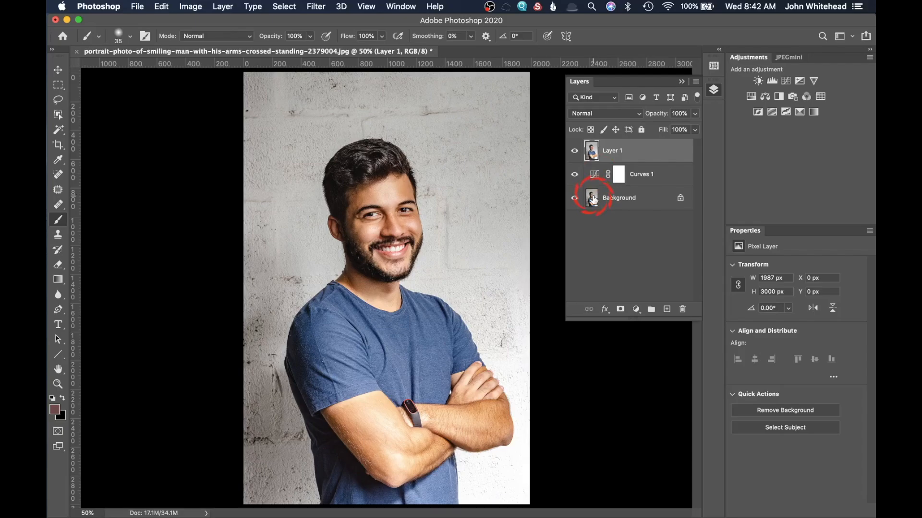
pyautogui.press('super+z')
# Try flattening and duplicating, undo back to Curves 1, then stamp visible layers into Layer 1
pyautogui.click(222, 7)
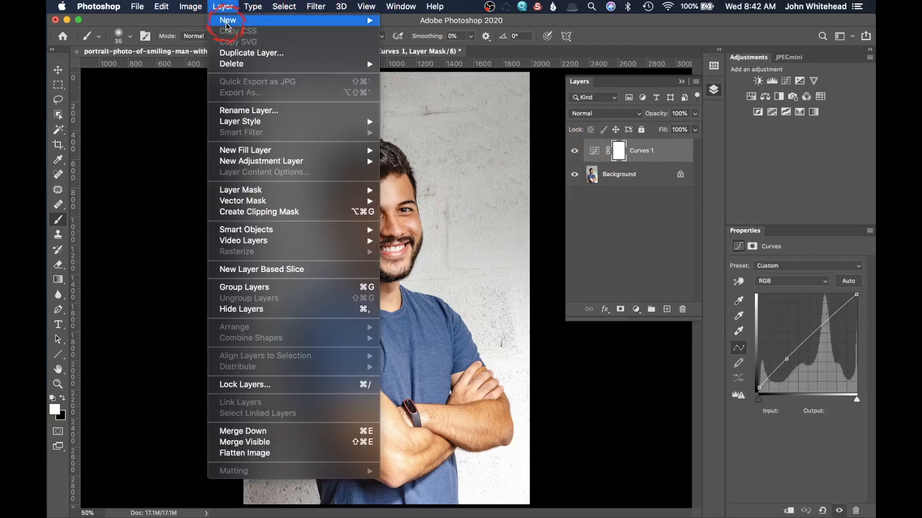
pyautogui.click(267, 453)
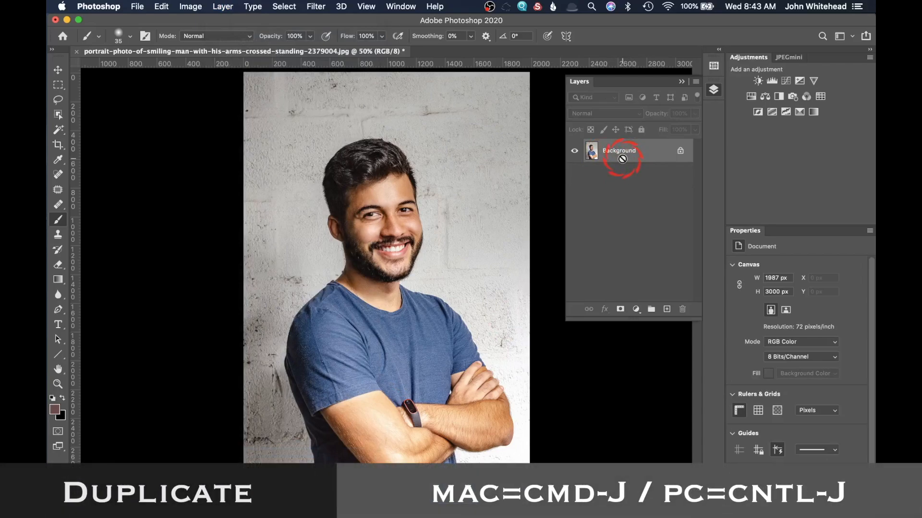
pyautogui.press('super+j')
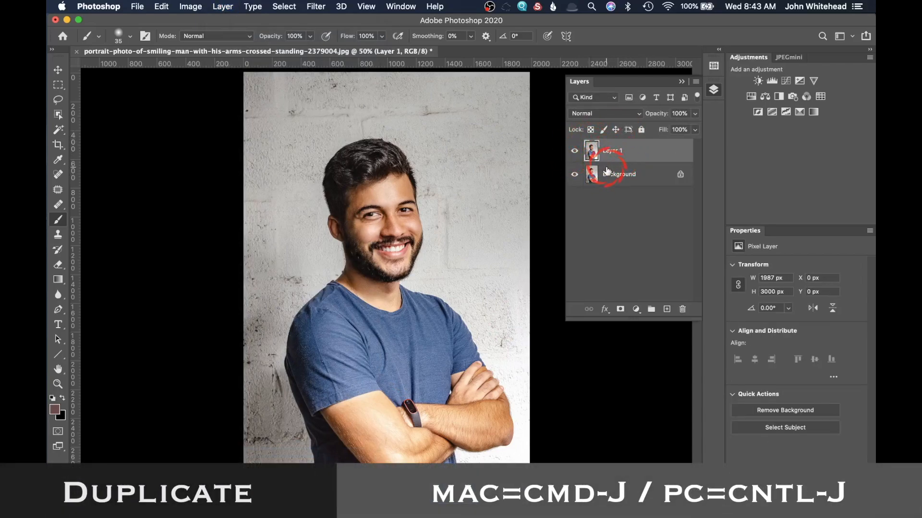
pyautogui.press('super+z')
pyautogui.press('super+z')
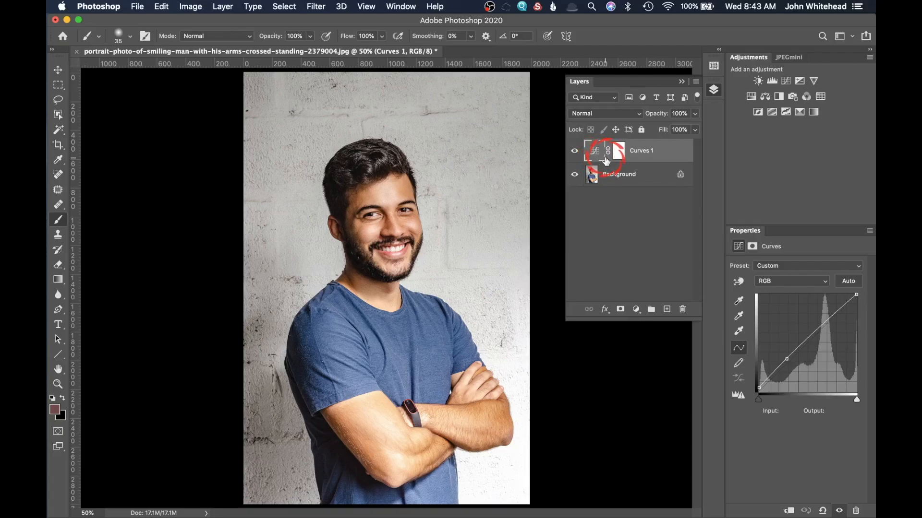
pyautogui.press('super+alt+shift+e')
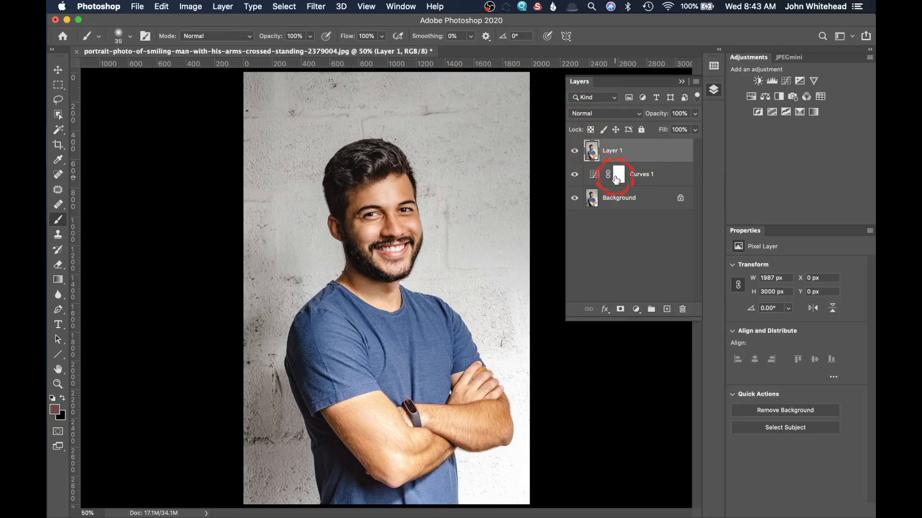
# Give Layer 1 a Camera Raw Effects post-crop vignette with Amount -54 and Feather 56
pyautogui.click(313, 5)
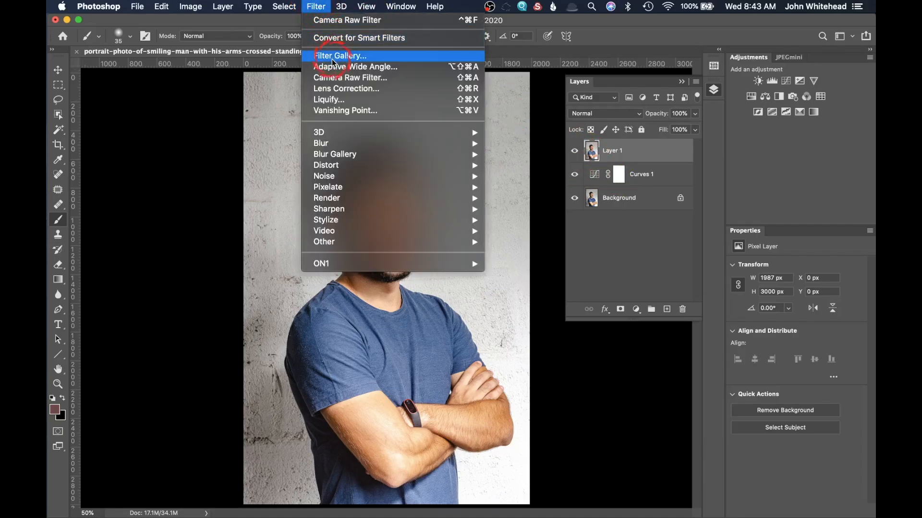
pyautogui.click(339, 78)
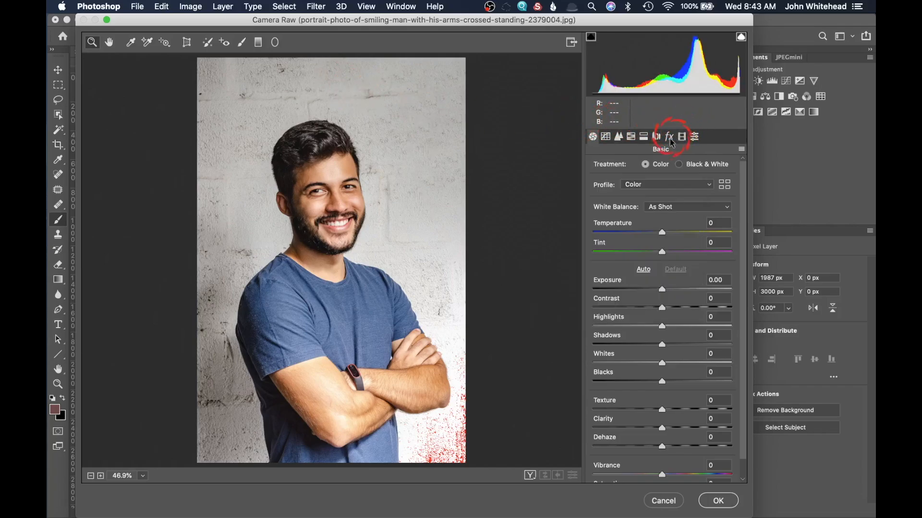
pyautogui.click(670, 139)
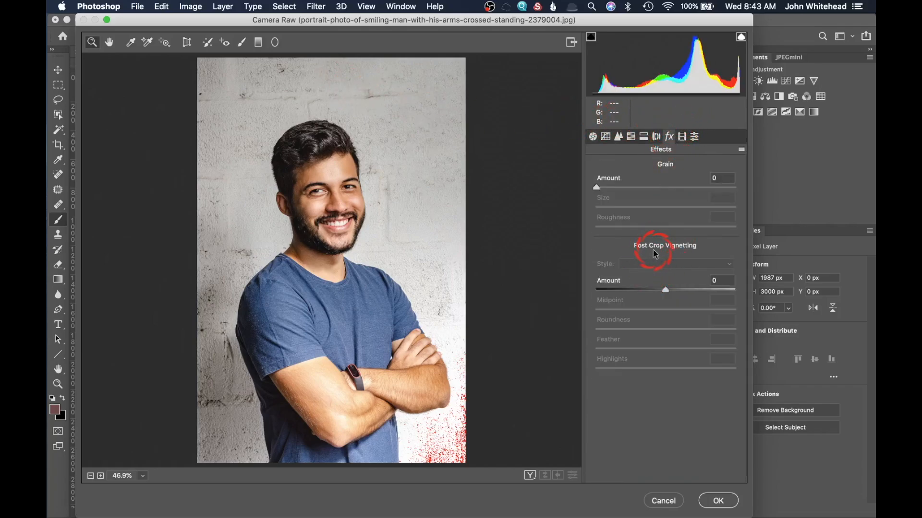
pyautogui.moveTo(667, 292); pyautogui.dragTo(632, 295)
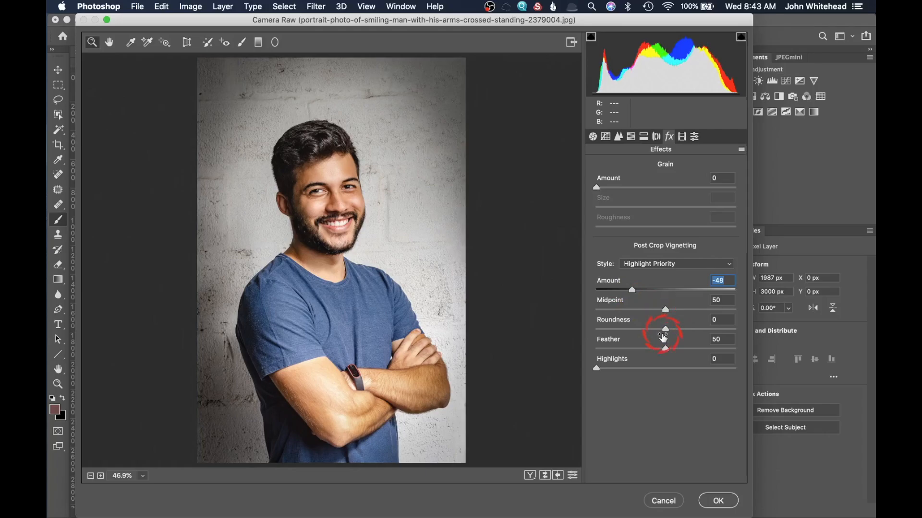
pyautogui.moveTo(667, 352)
pyautogui.mouseDown()
pyautogui.moveTo(693, 350)
pyautogui.moveTo(658, 351)
pyautogui.moveTo(674, 352)
pyautogui.mouseUp()
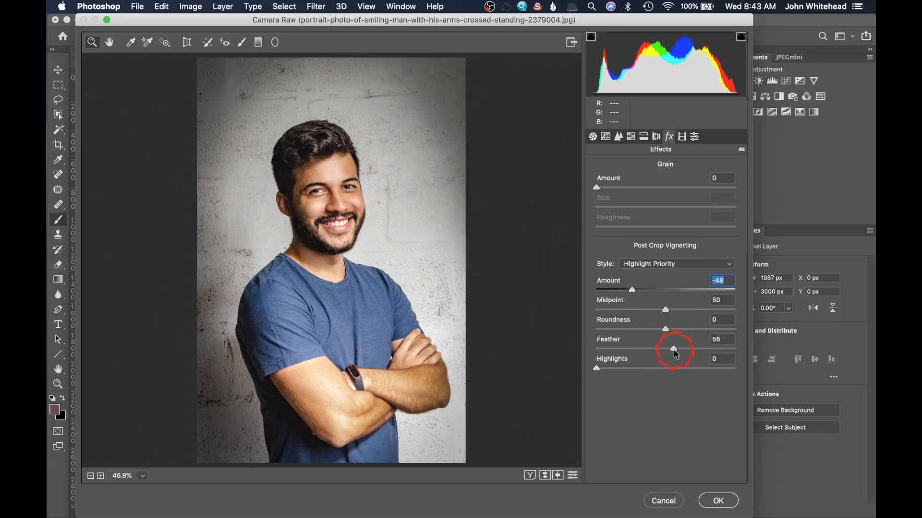
pyautogui.moveTo(629, 291); pyautogui.dragTo(625, 291)
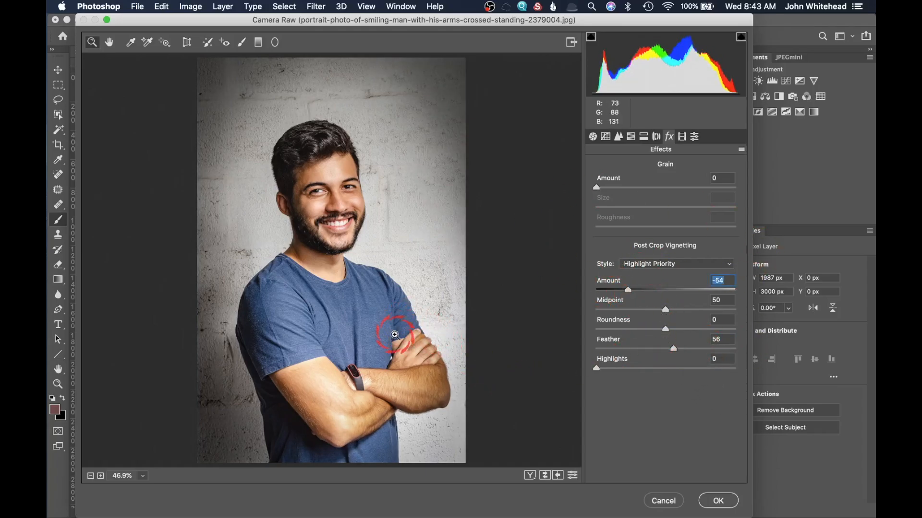
pyautogui.click(717, 501)
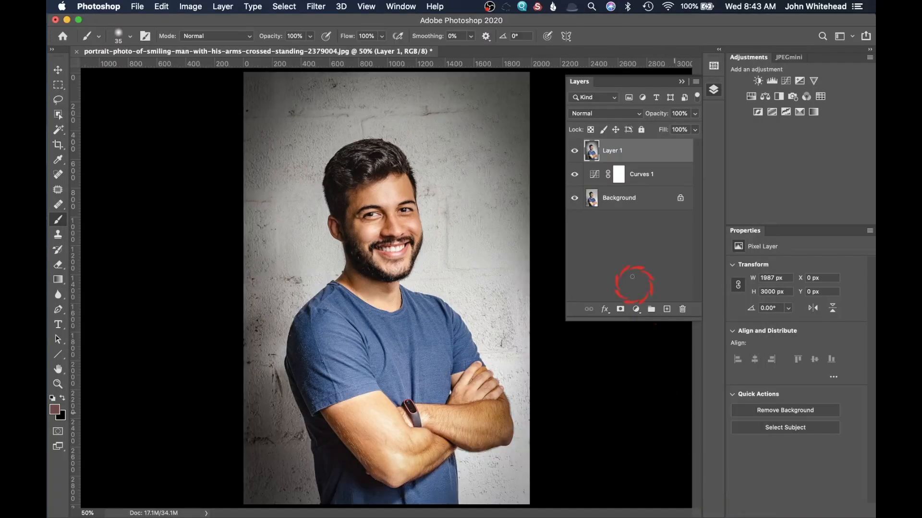
# Add a layer mask to Layer 1, compare it on and off, and lower its opacity to 48%
pyautogui.click(620, 310)
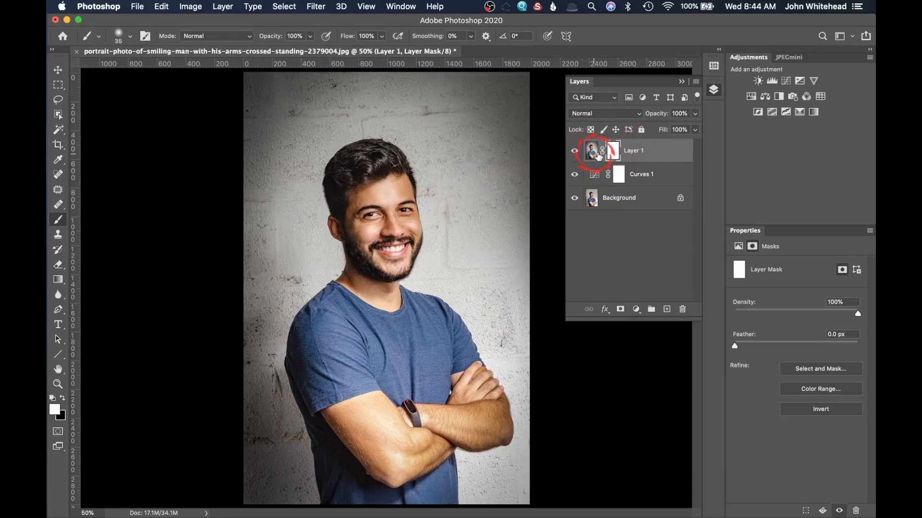
pyautogui.click(574, 151)
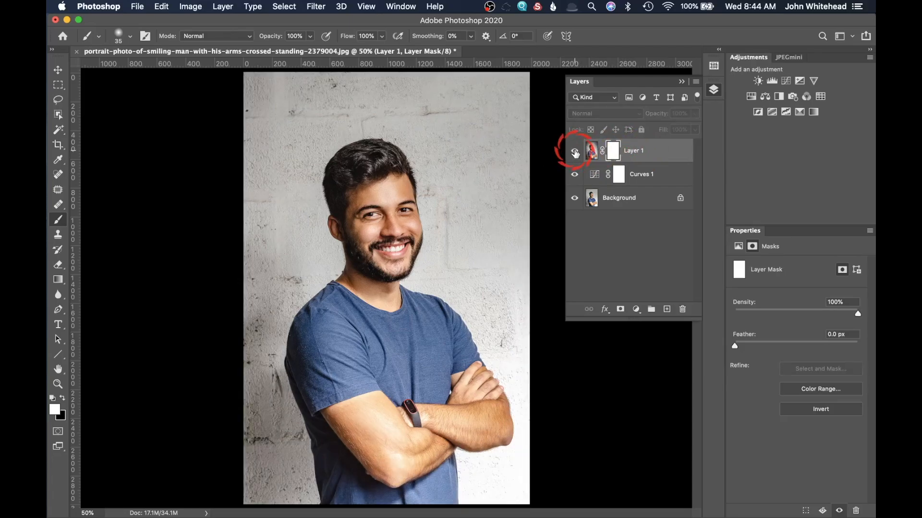
pyautogui.click(575, 151)
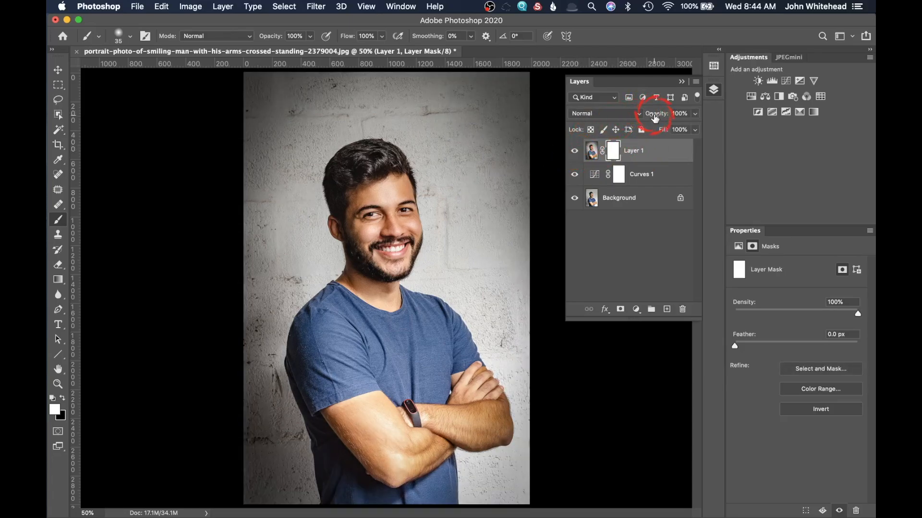
pyautogui.moveTo(646, 116); pyautogui.dragTo(623, 117)
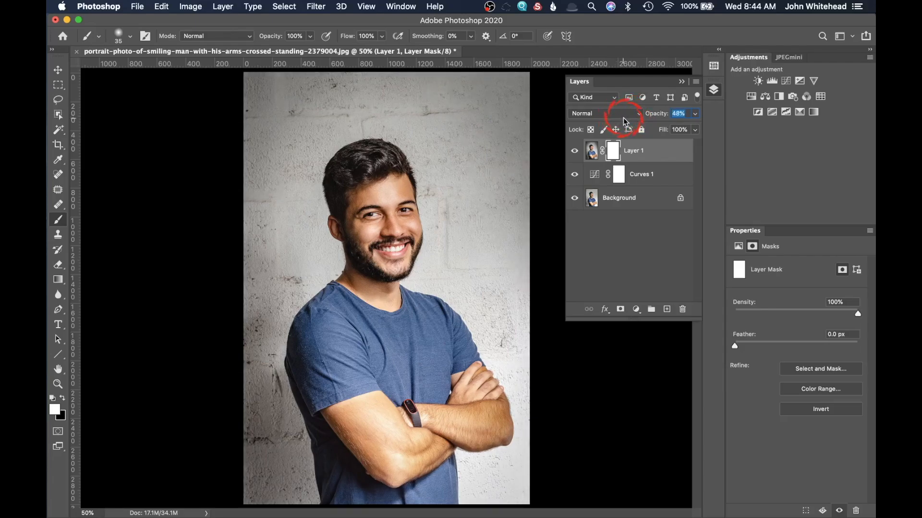